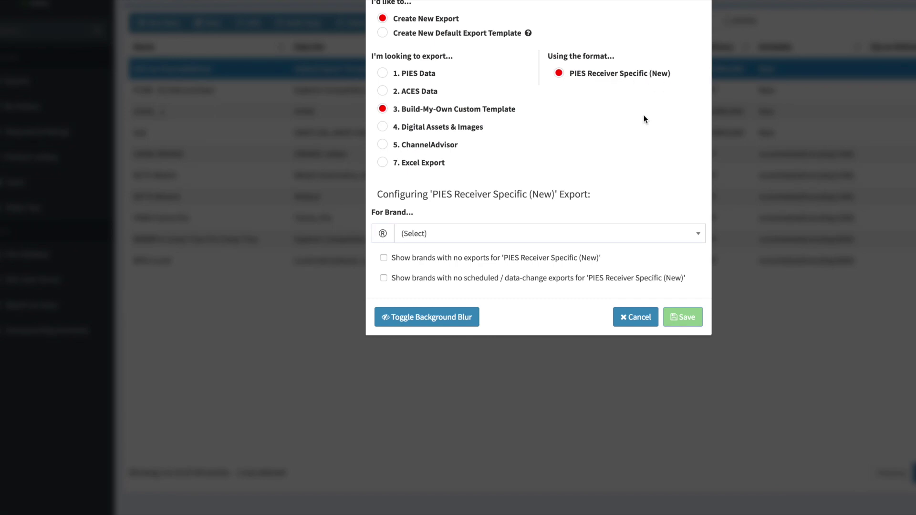
Choose BGPQ - AirAid as the brand for the PIES Receiver Specific (New) export
left_click(450, 234)
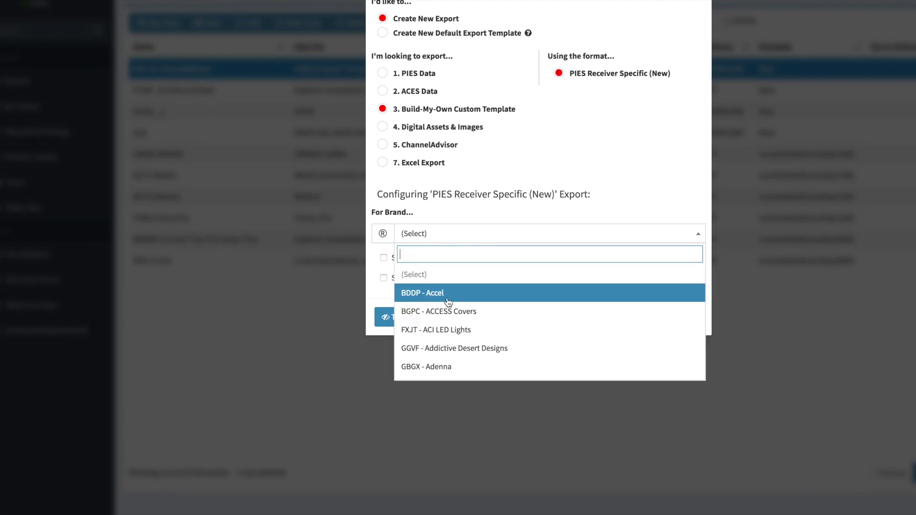
scroll(458, 315, "down", 3)
scroll(461, 321, "down", 2)
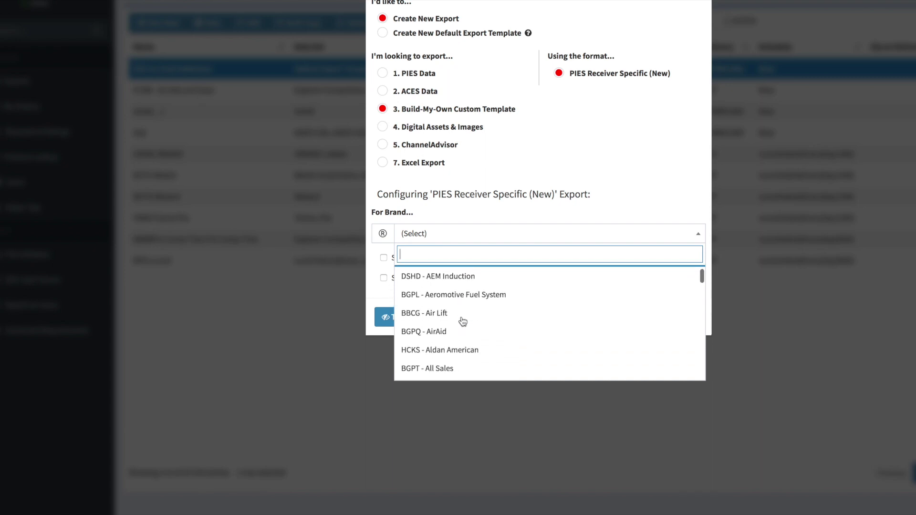
scroll(462, 321, "down", 1)
left_click(460, 318)
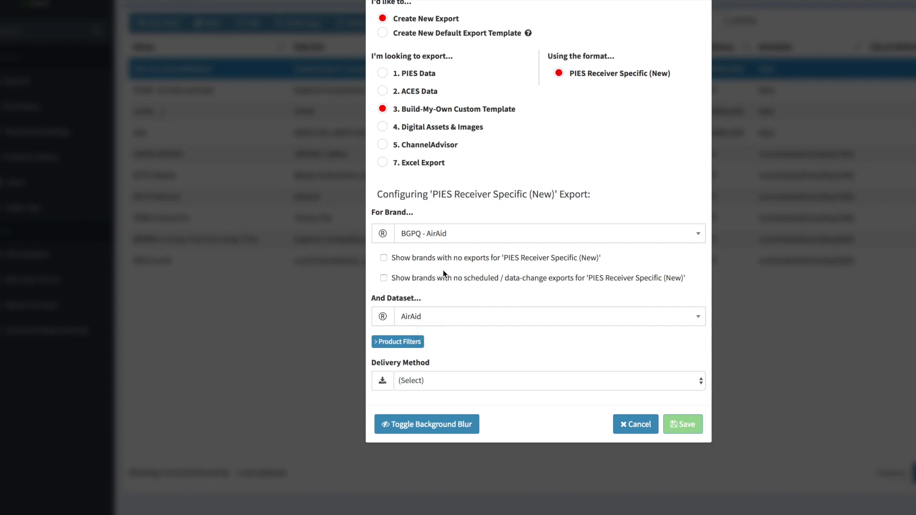
Filter the AirAid dataset's products by part terminology to 6192 - Air Filter only
left_click(399, 342)
scroll(478, 343, "down", 6)
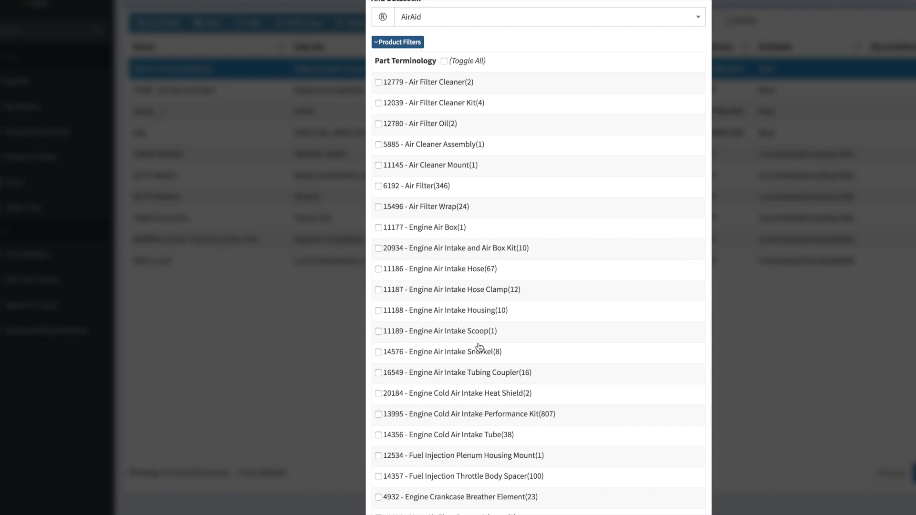
scroll(478, 346, "down", 2)
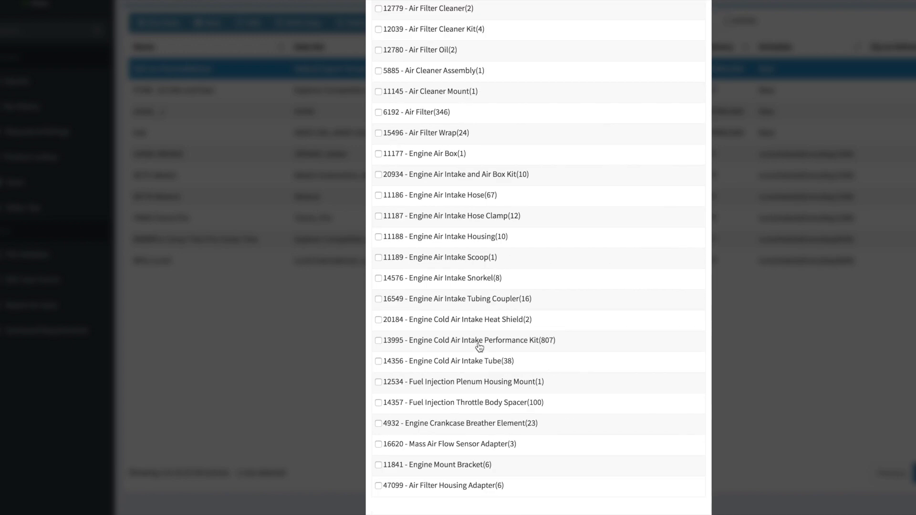
scroll(479, 346, "up", 1)
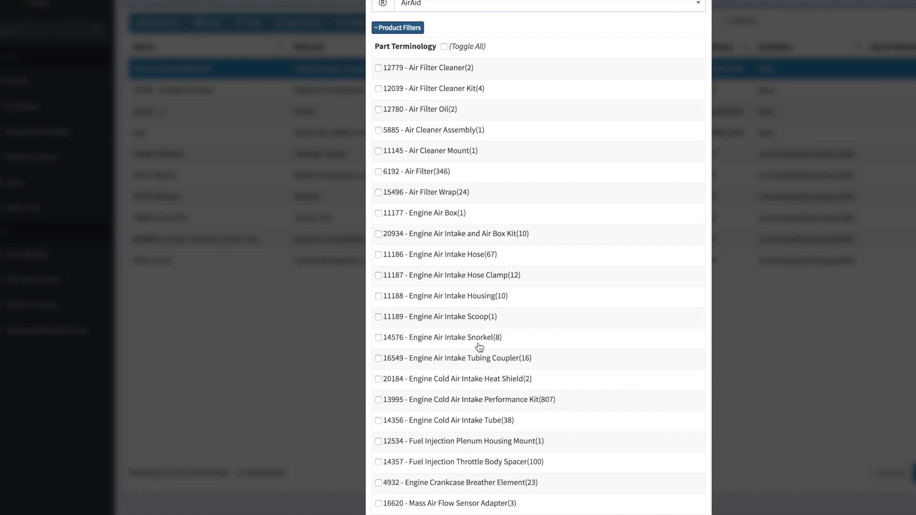
scroll(479, 346, "up", 1)
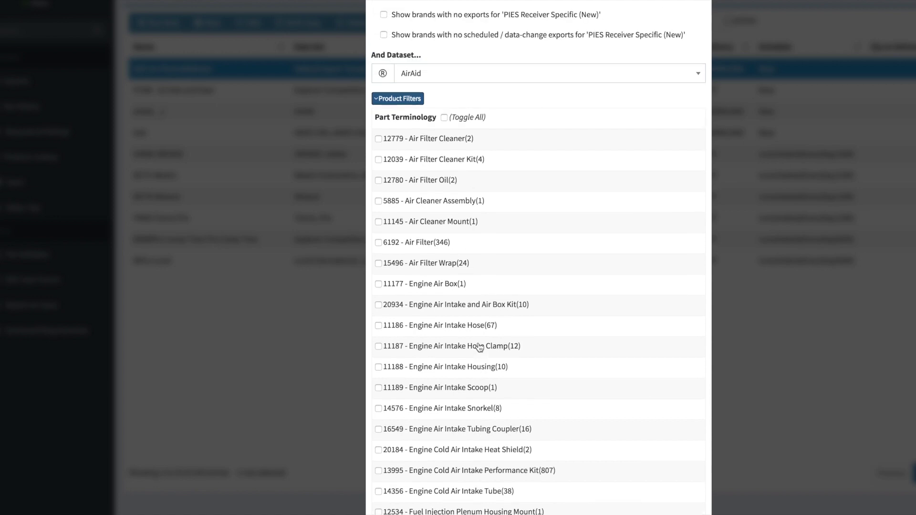
left_click(444, 117)
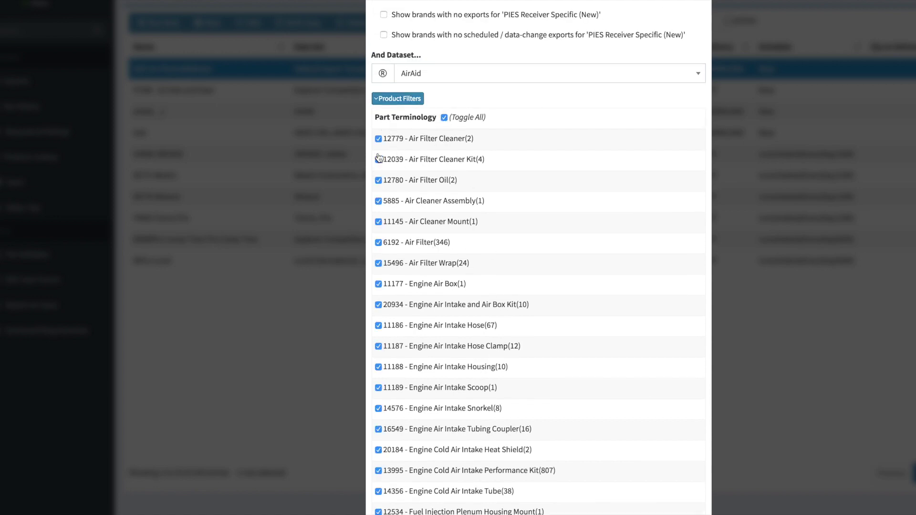
left_click(442, 119)
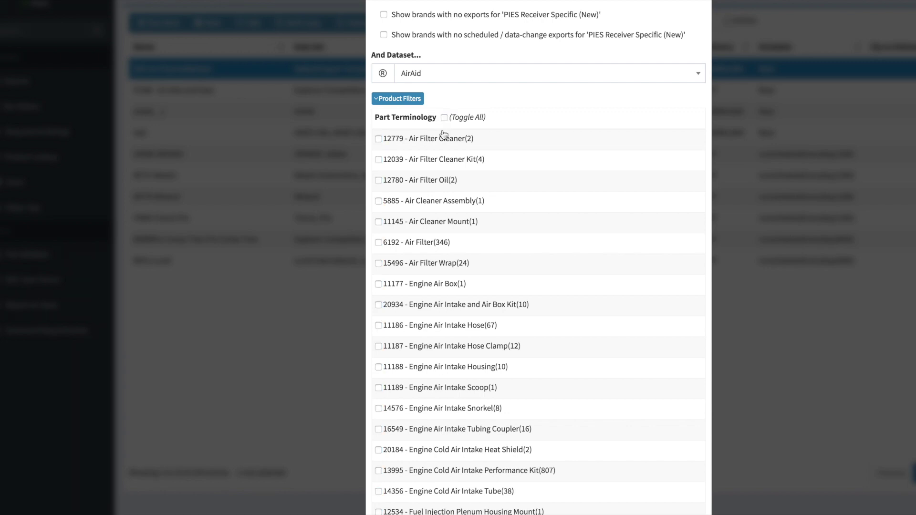
left_click(379, 242)
left_click(399, 98)
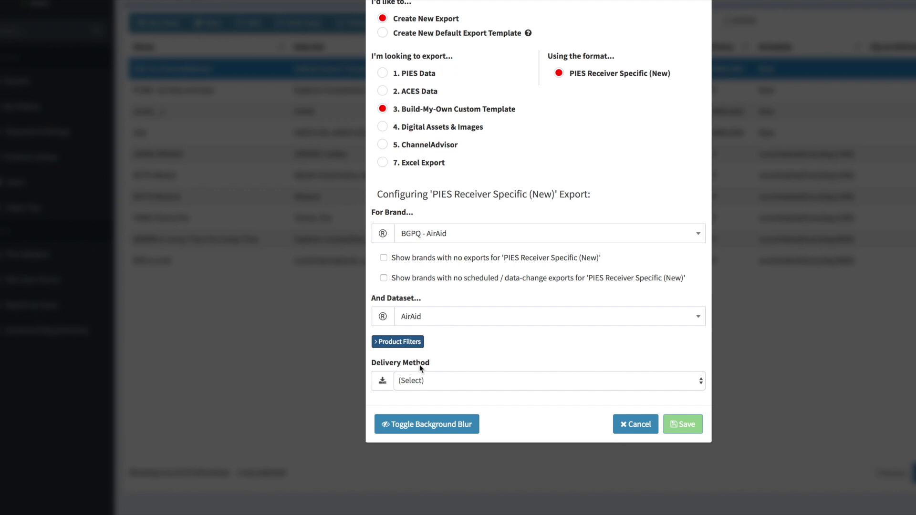
Set the export's delivery method to Direct Download and its schedule to Run immediately
left_click(419, 377)
left_click(423, 413)
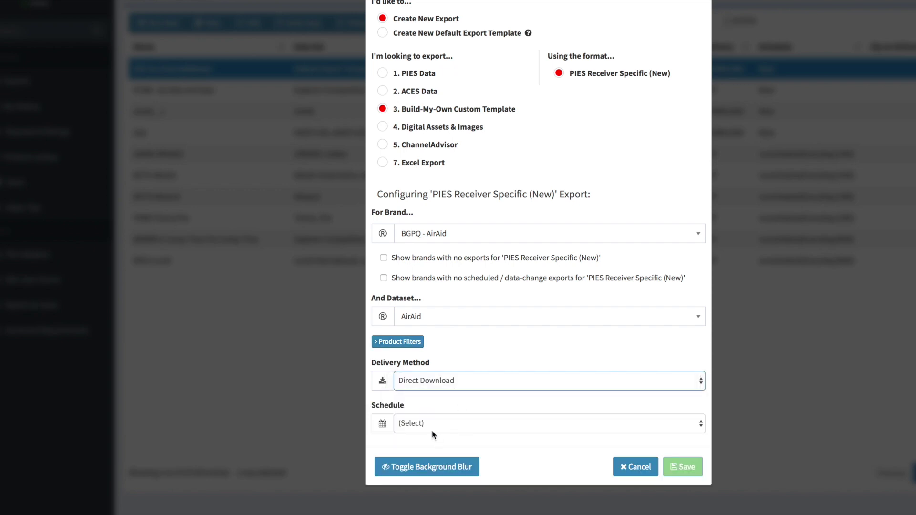
left_click(422, 424)
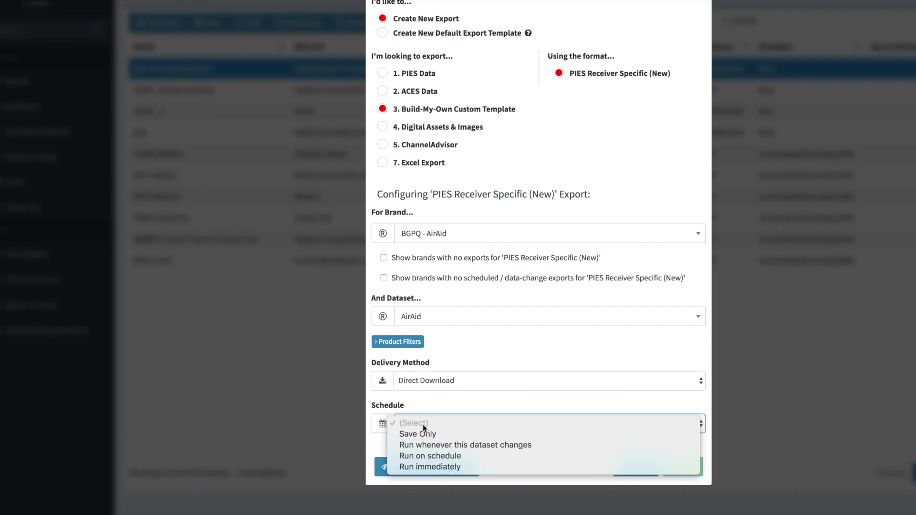
left_click(424, 468)
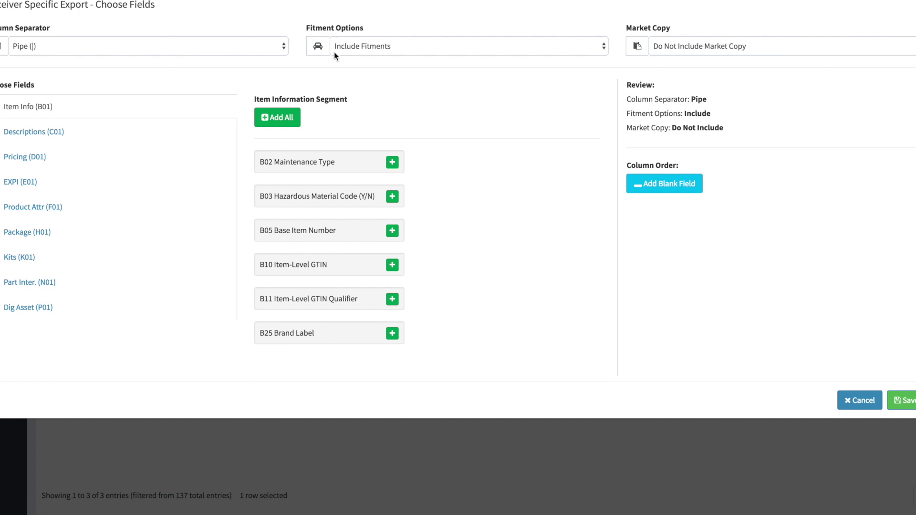
Set the fitment options to Include Fitments and add the B15 Part Number item field to the export columns
left_click(409, 48)
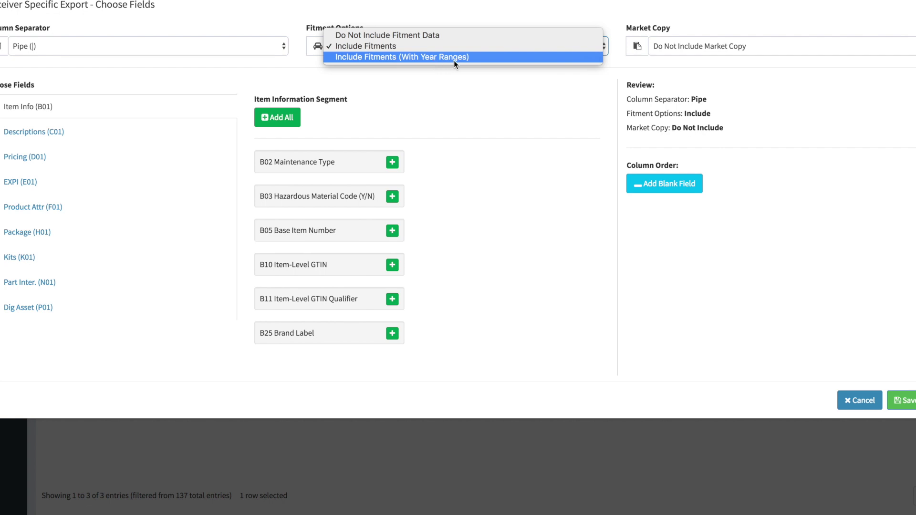
left_click(377, 47)
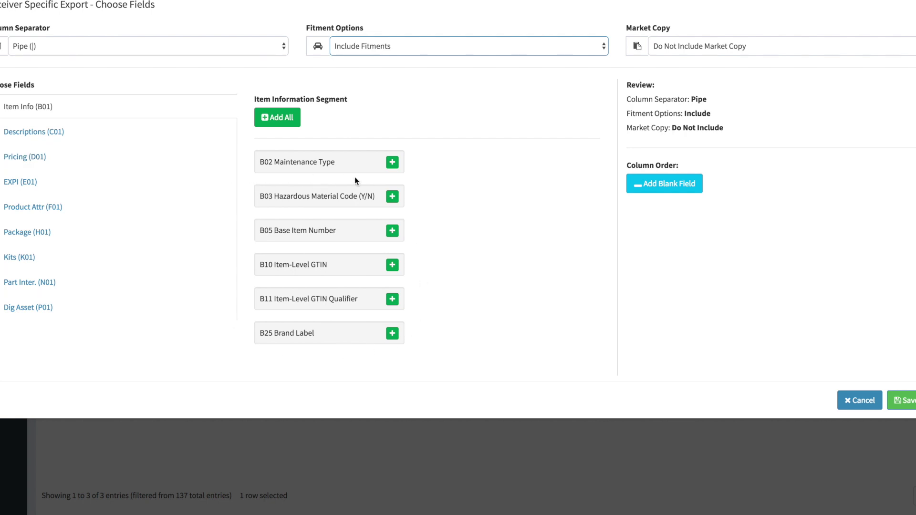
scroll(324, 277, "down", 8)
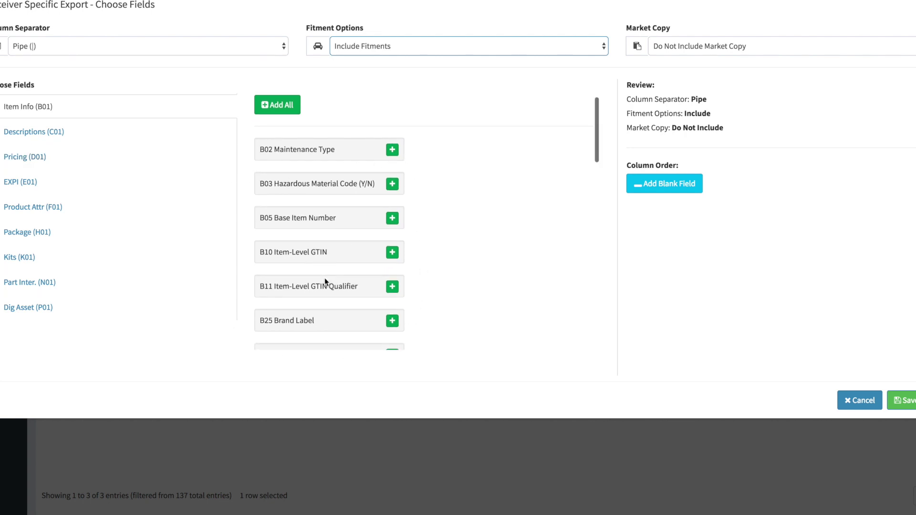
scroll(324, 278, "down", 5)
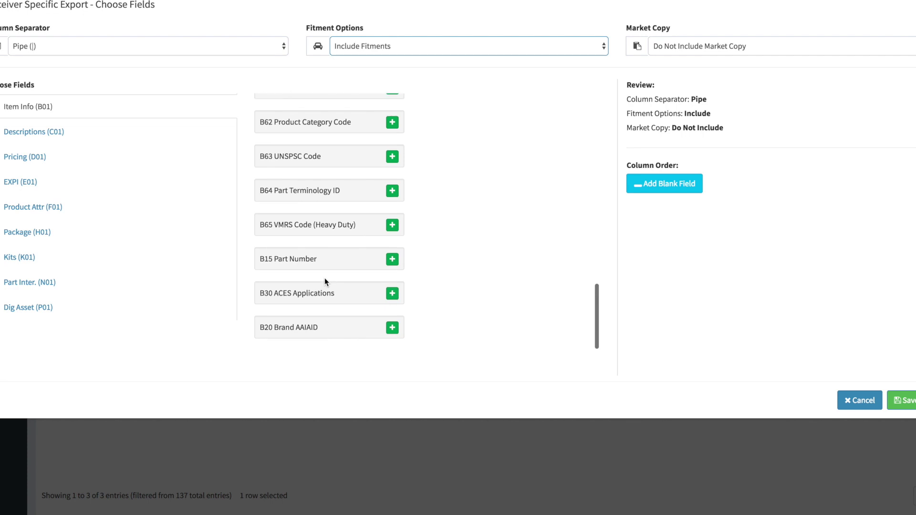
left_click_drag(258, 259, 320, 263)
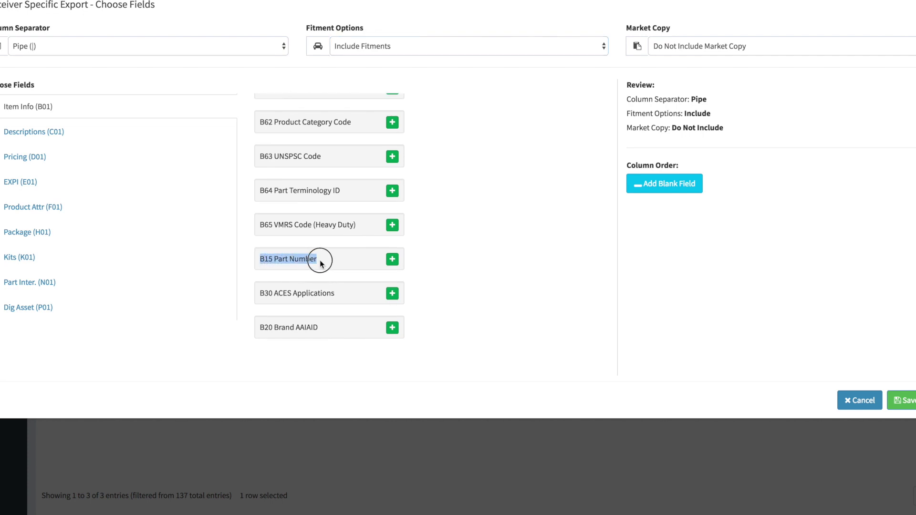
left_click(392, 260)
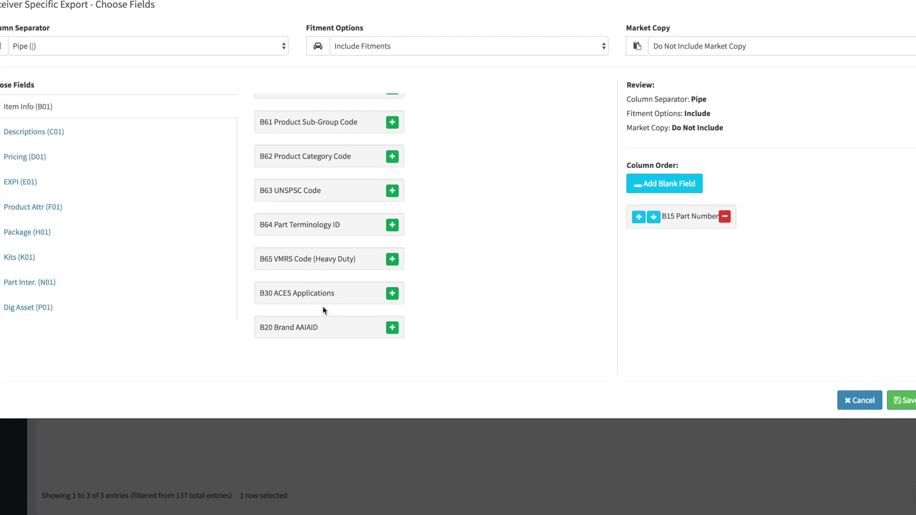
Add the B20 Brand AAIAID and B30 ACES Applications item fields to the export columns
left_click_drag(260, 329, 317, 329)
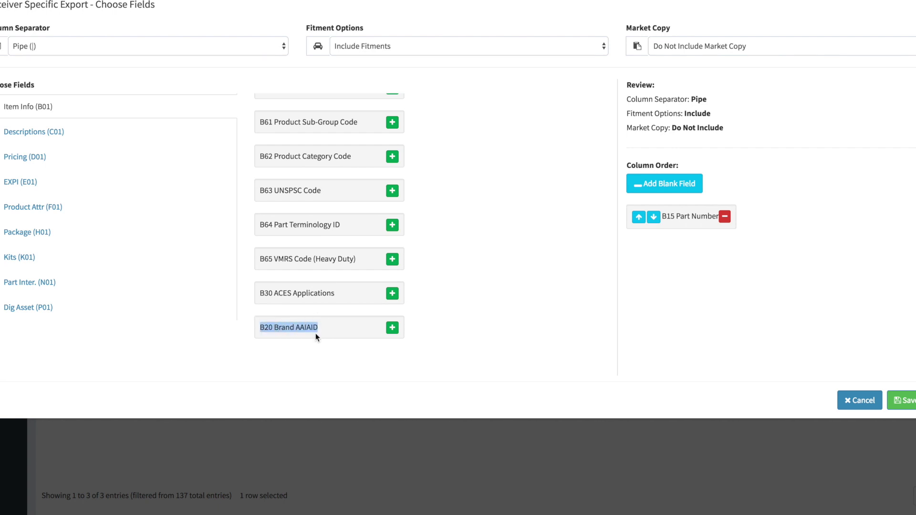
left_click(392, 331)
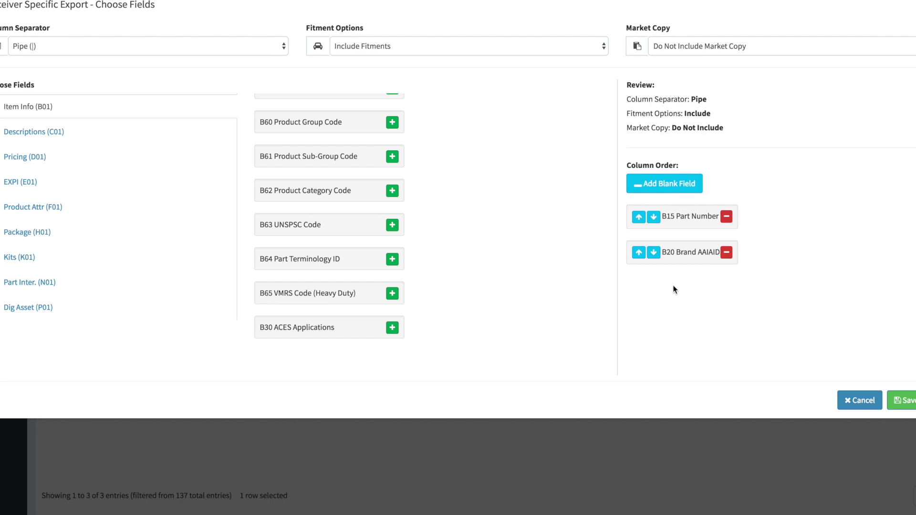
left_click_drag(260, 327, 331, 330)
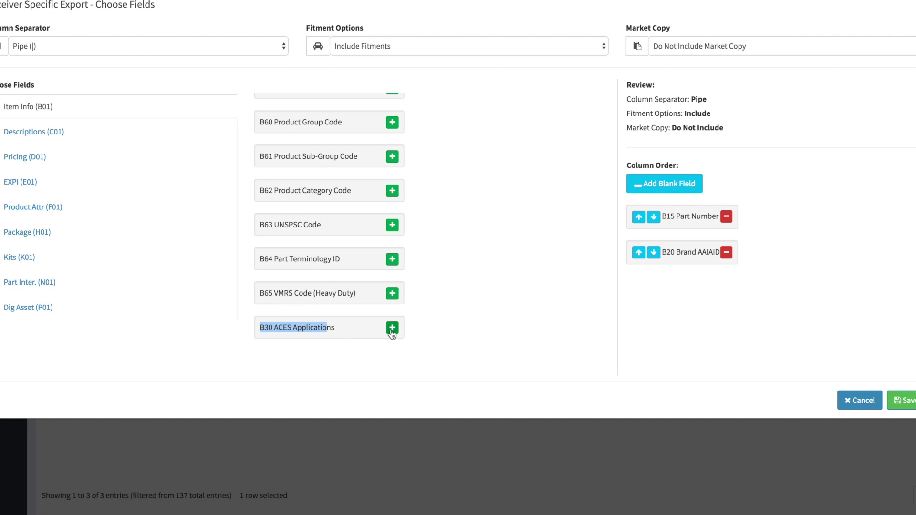
left_click(392, 328)
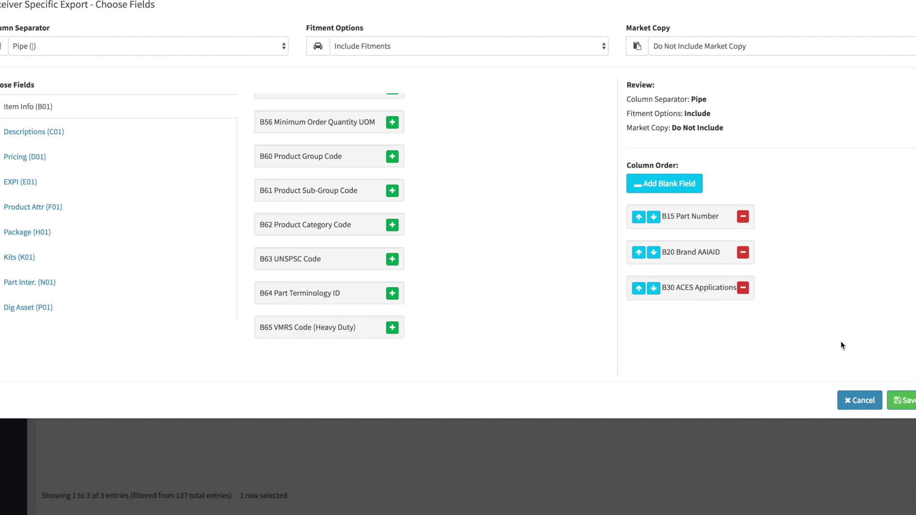
Save the field selection and confirm running the BGPQ-AirAid export
left_click(900, 403)
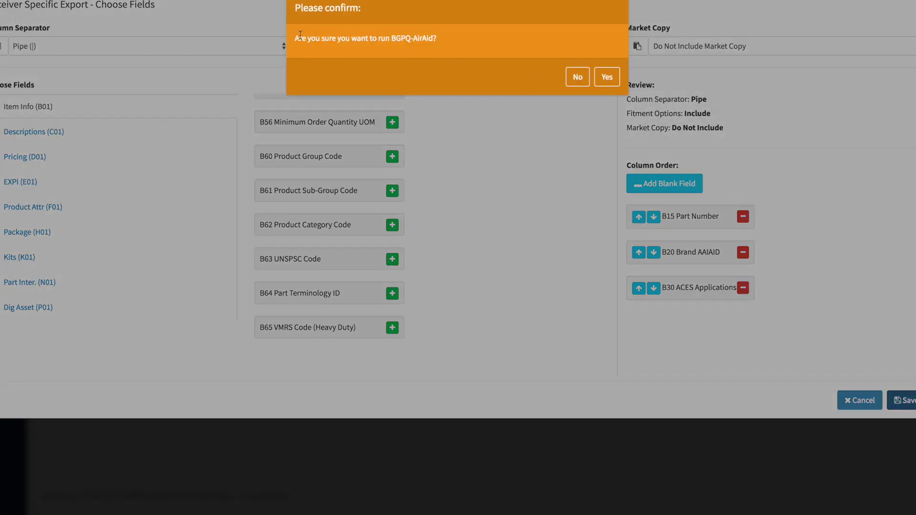
left_click_drag(295, 37, 446, 43)
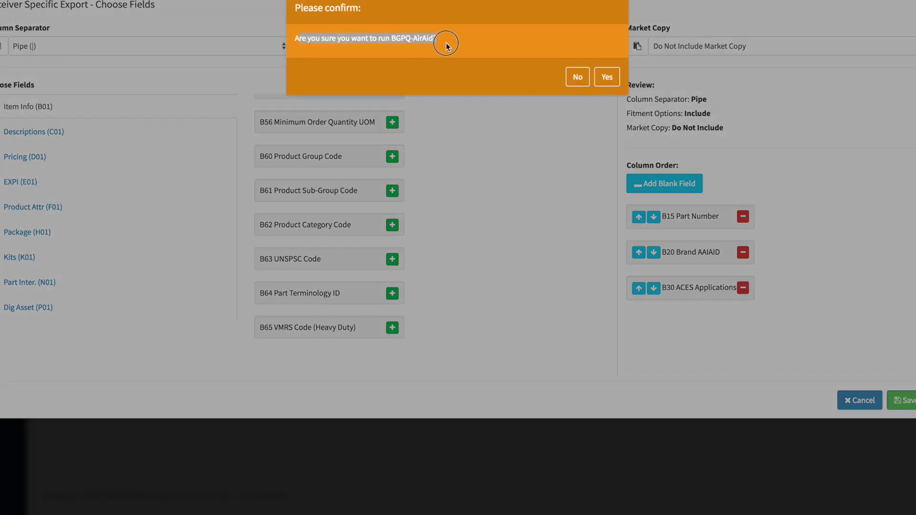
left_click(606, 78)
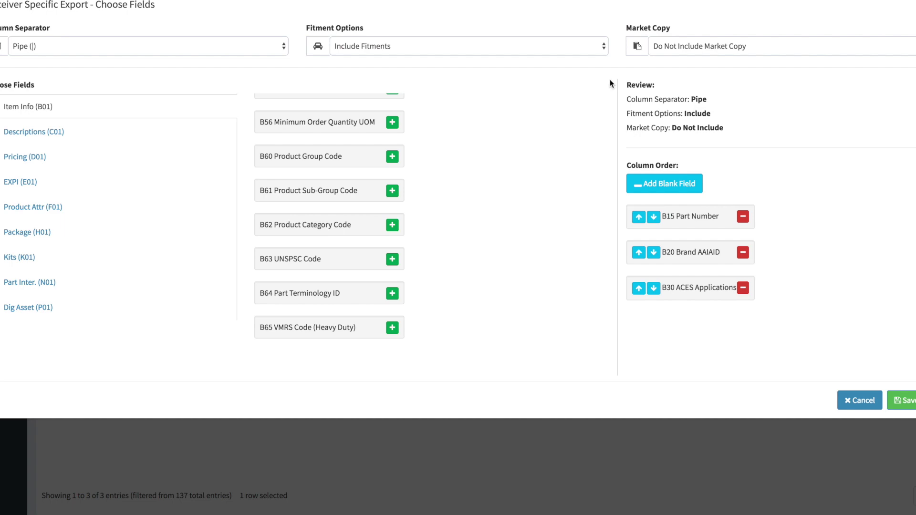